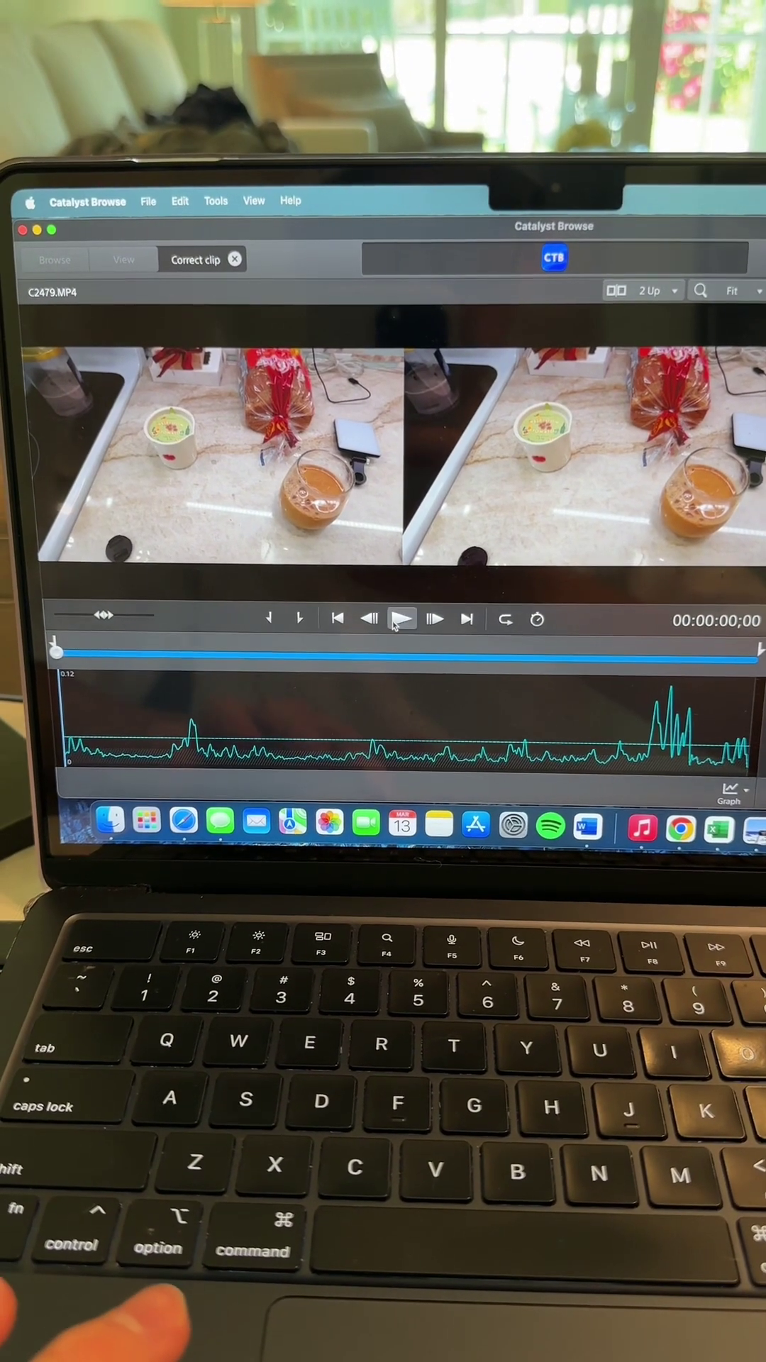
Play clip C2479.MP4 in the 2 Up view to compare original and stabilized footage
left_click(397, 619)
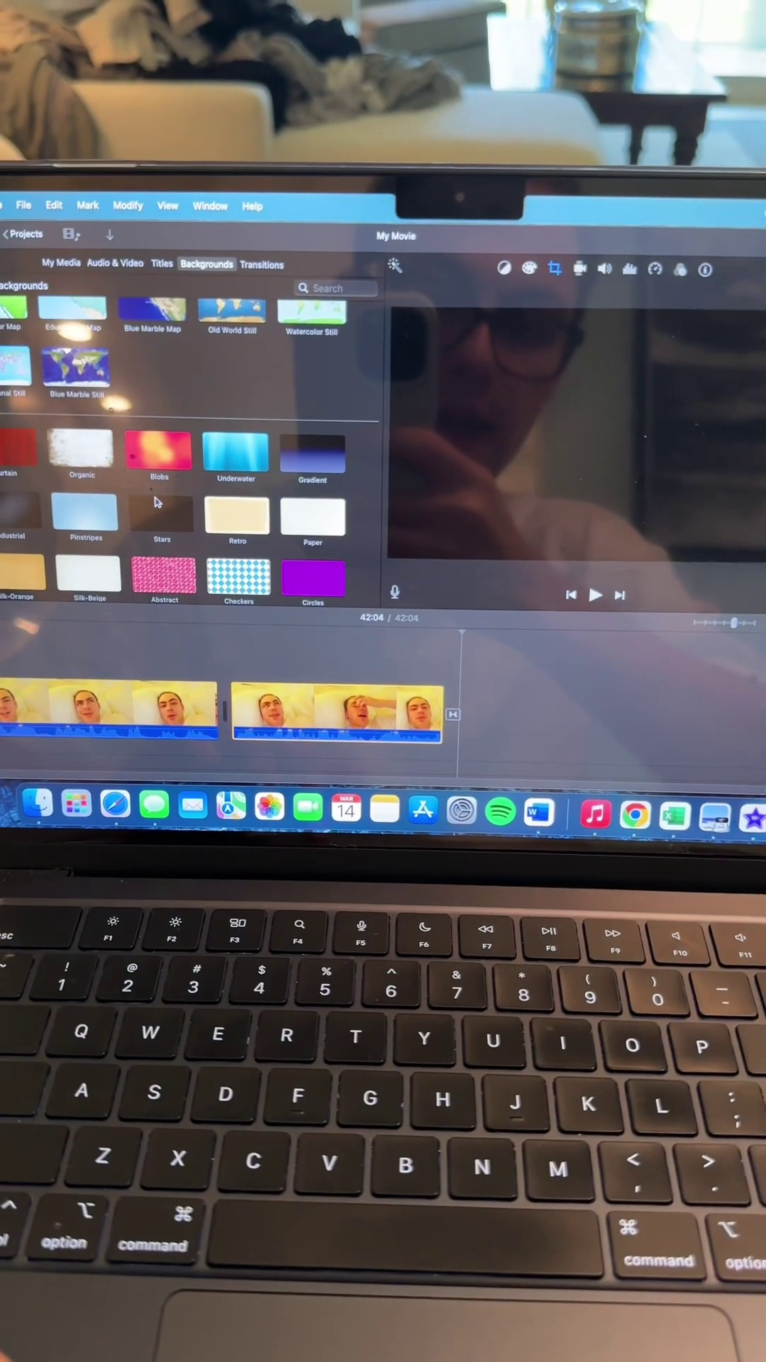
scroll(131, 522, "down", 2)
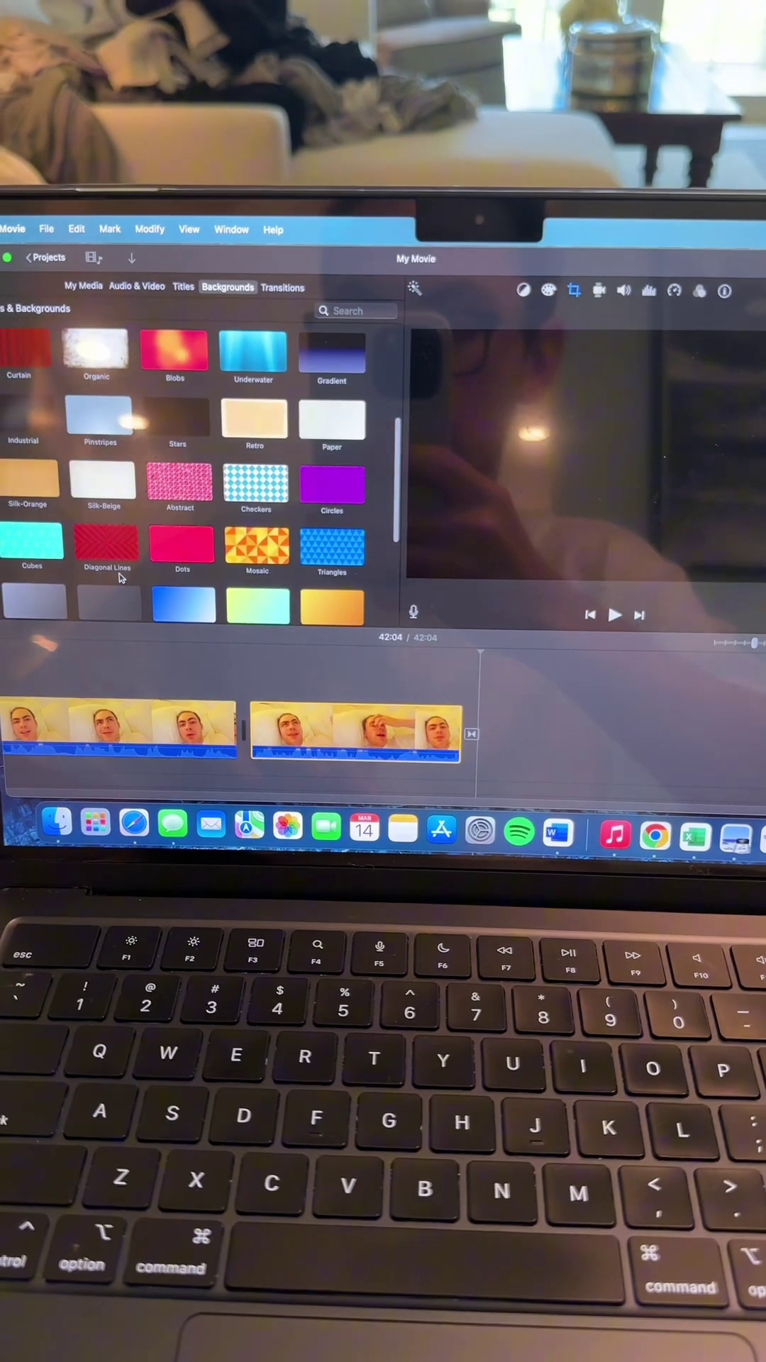
scroll(108, 565, "down", 3)
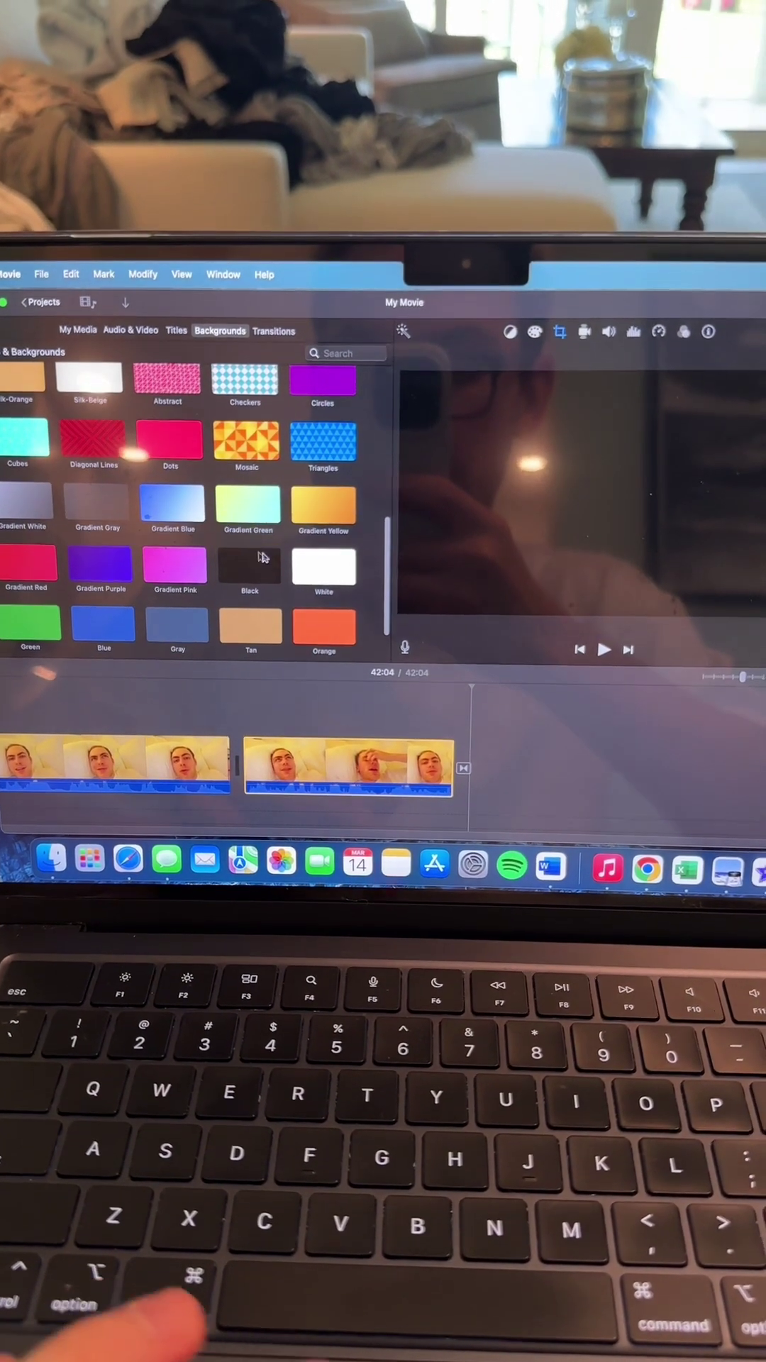
Drag the Black background tile onto the timeline after the two face clips
left_click_drag(263, 558, 516, 771)
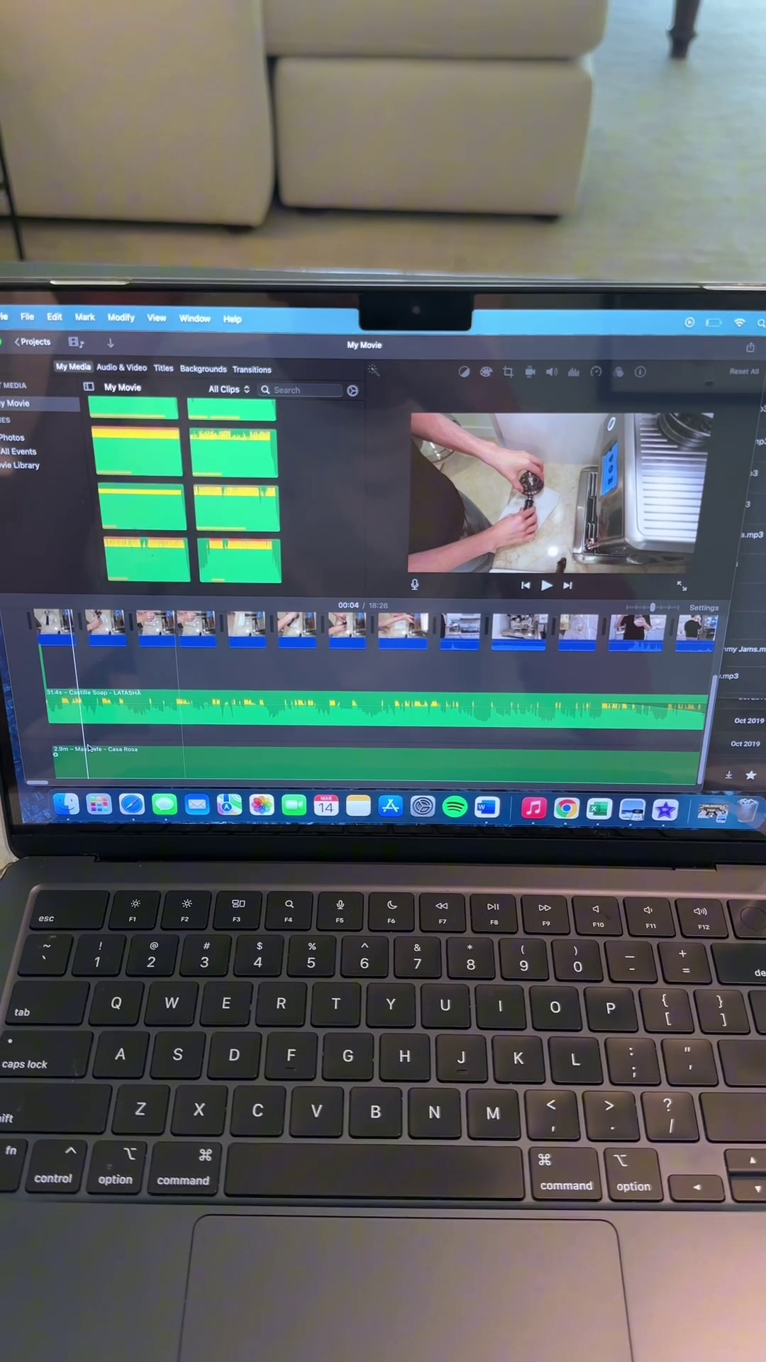
scroll(362, 692, "right", 5)
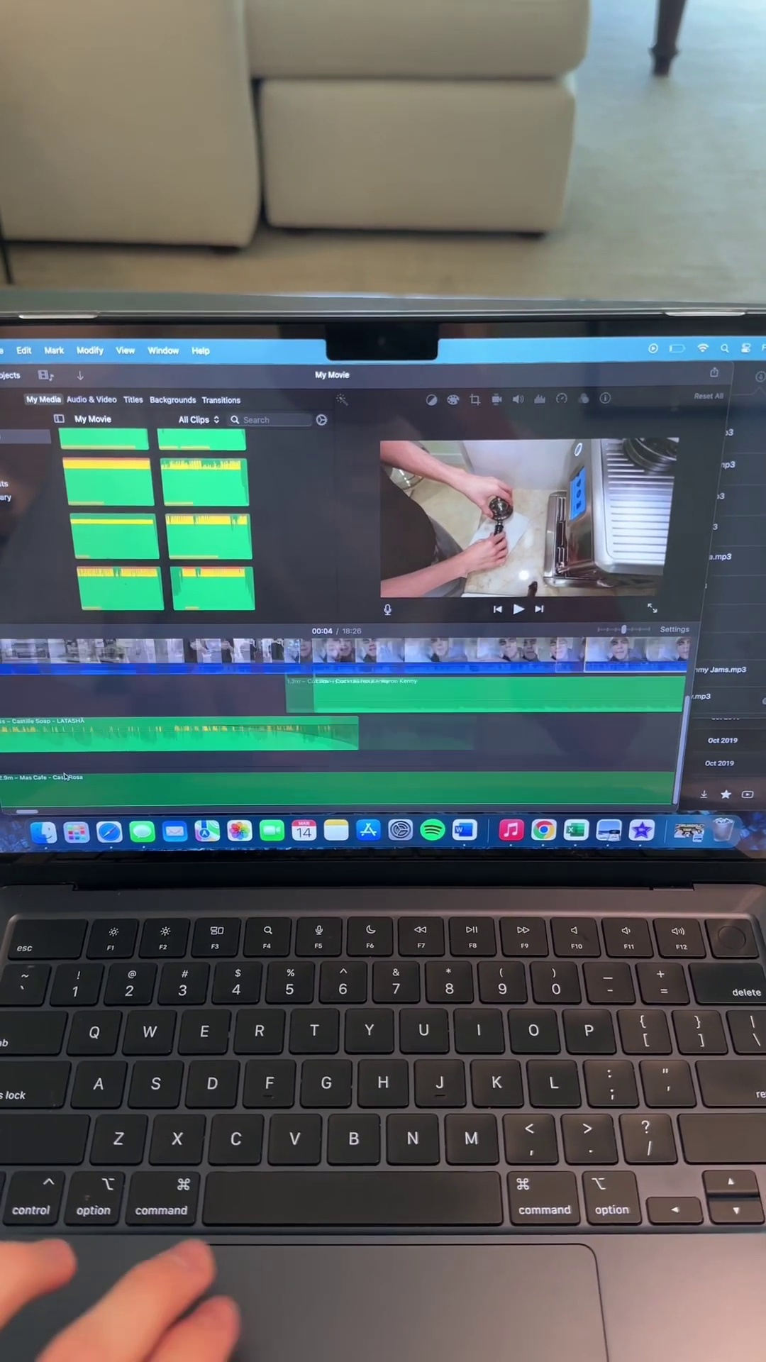
scroll(340, 691, "up", 5)
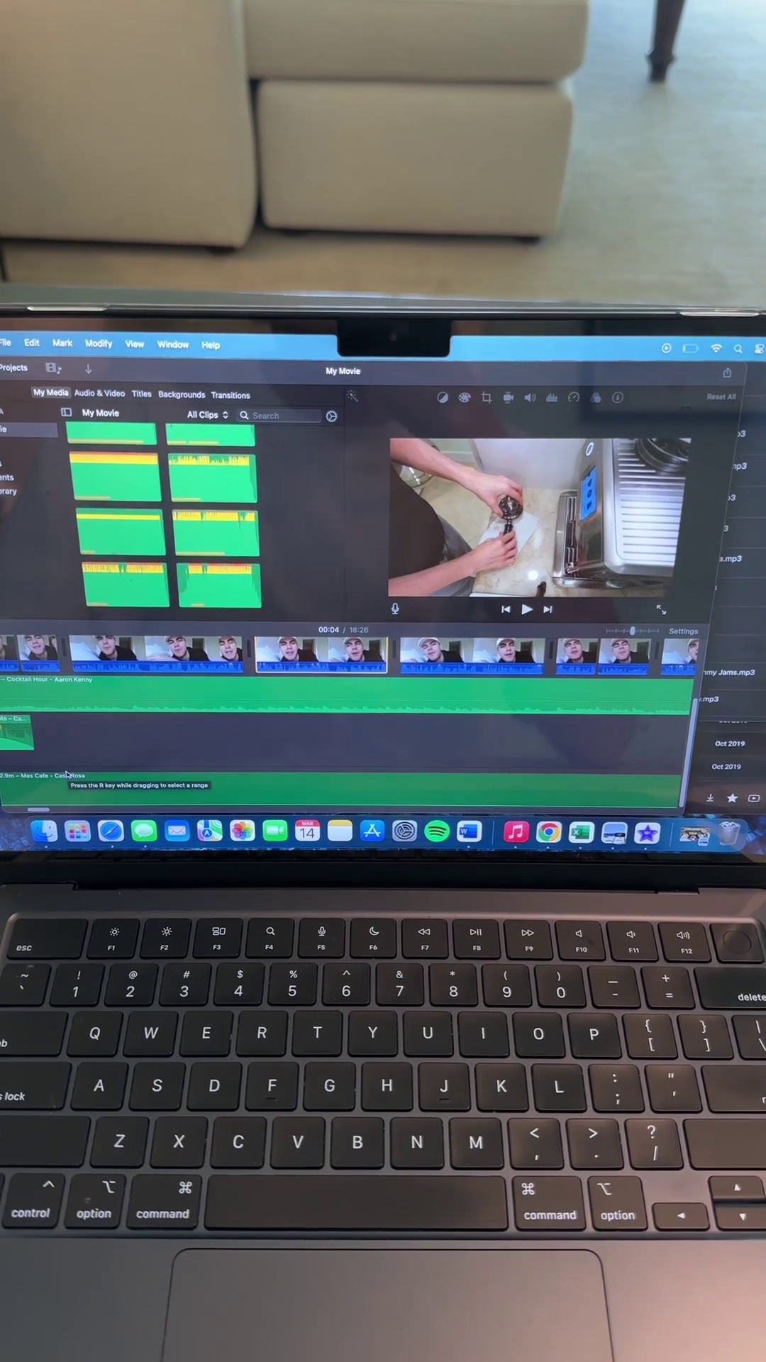
scroll(362, 692, "down", 5)
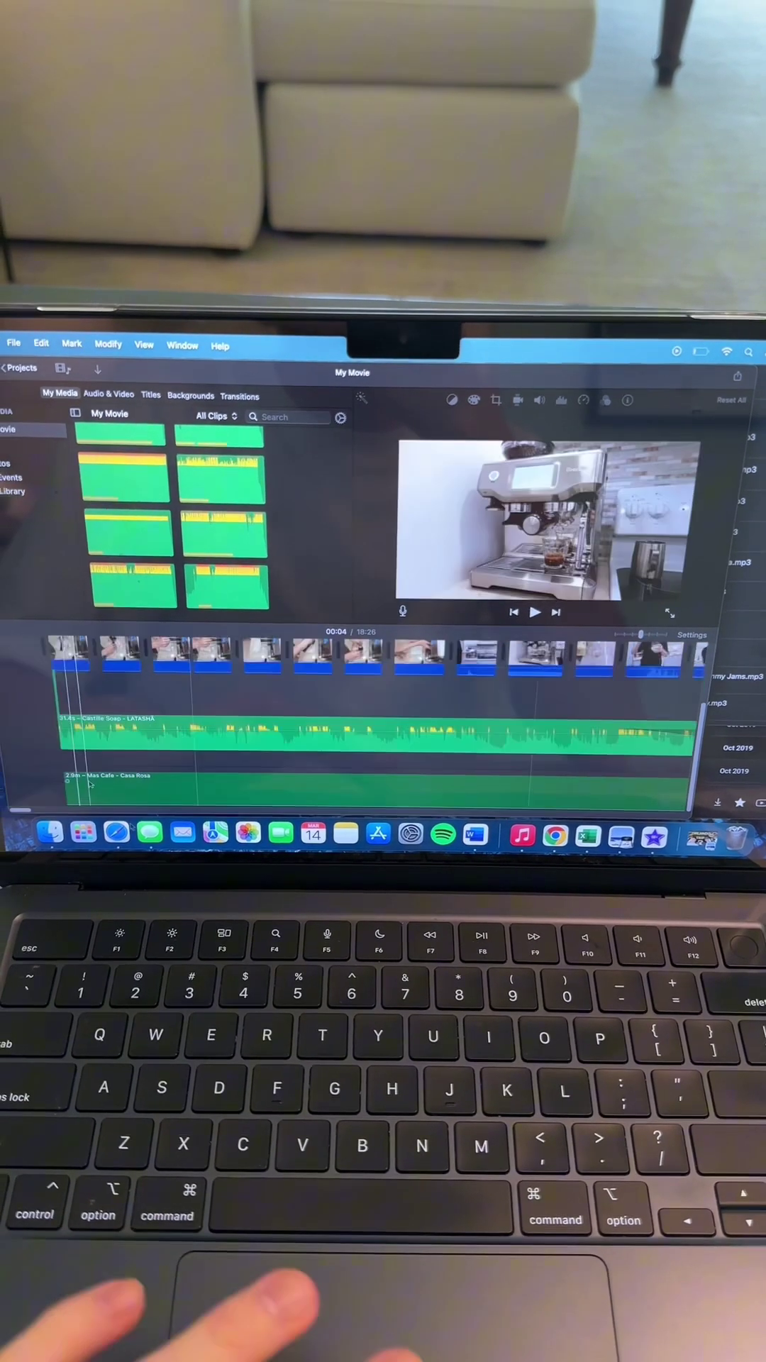